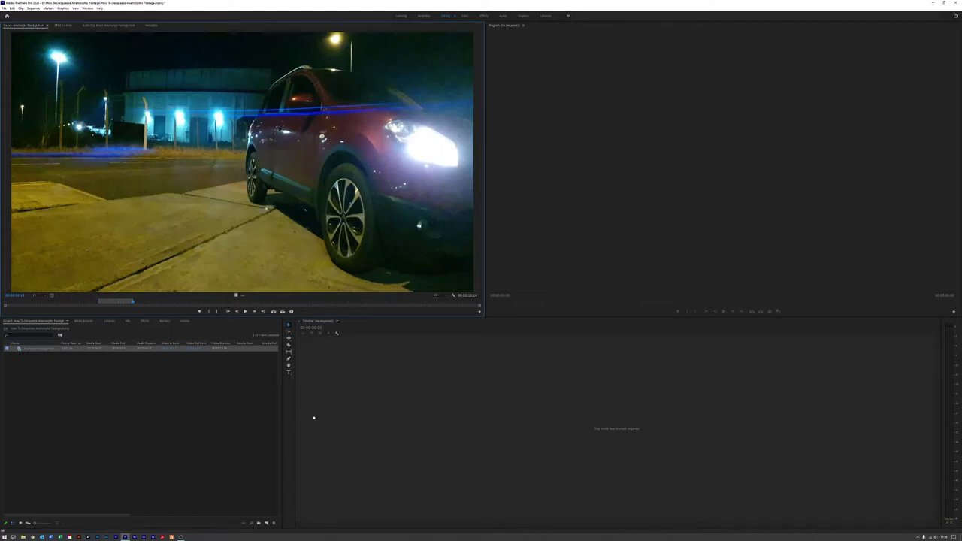
# - Drag the night car clip into the empty Timeline to build a sequence from it
pyautogui.moveTo(314, 418); pyautogui.dragTo(314, 419)
# - Scrub through the car clip in the Anamorphic Footage sequence, then delete it from the timeline
pyautogui.moveTo(438, 333); pyautogui.dragTo(585, 338)
pyautogui.click(549, 337)
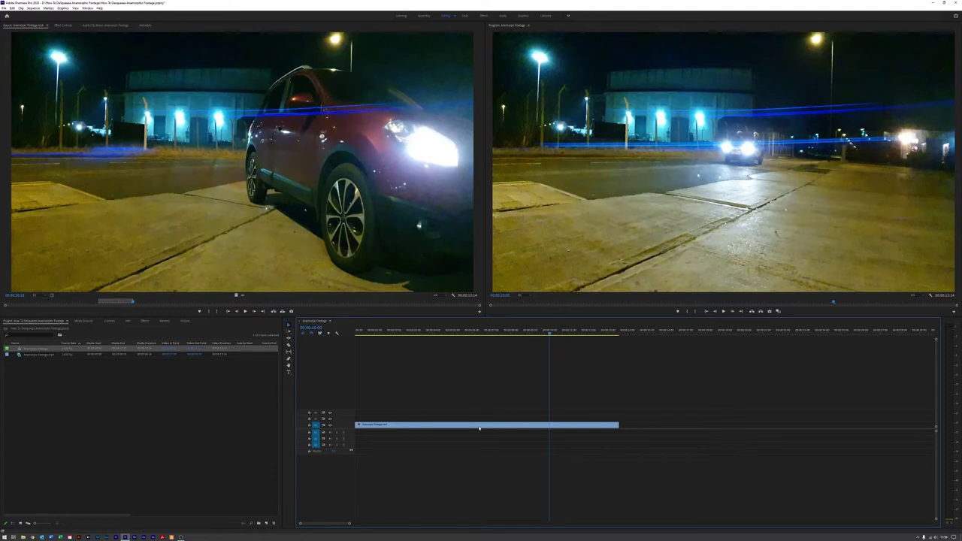
pyautogui.press('Delete')
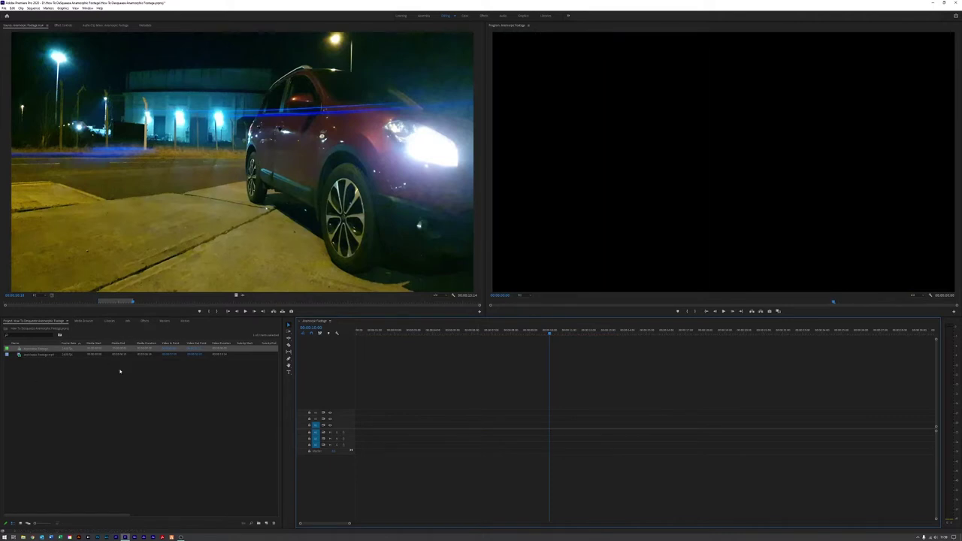
# - Open Modify > Interpret Footage for the night car clip in the Project panel
pyautogui.click(39, 356)
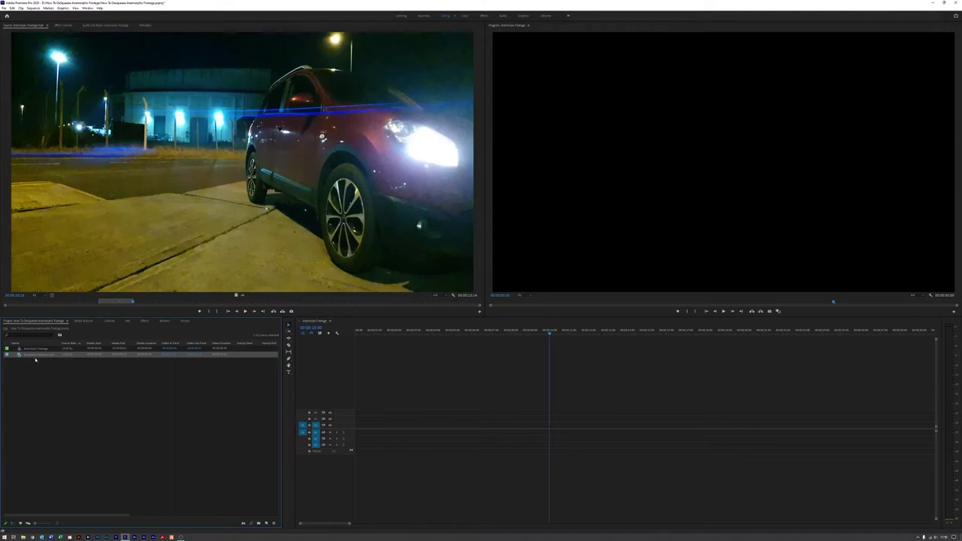
pyautogui.rightClick(36, 356)
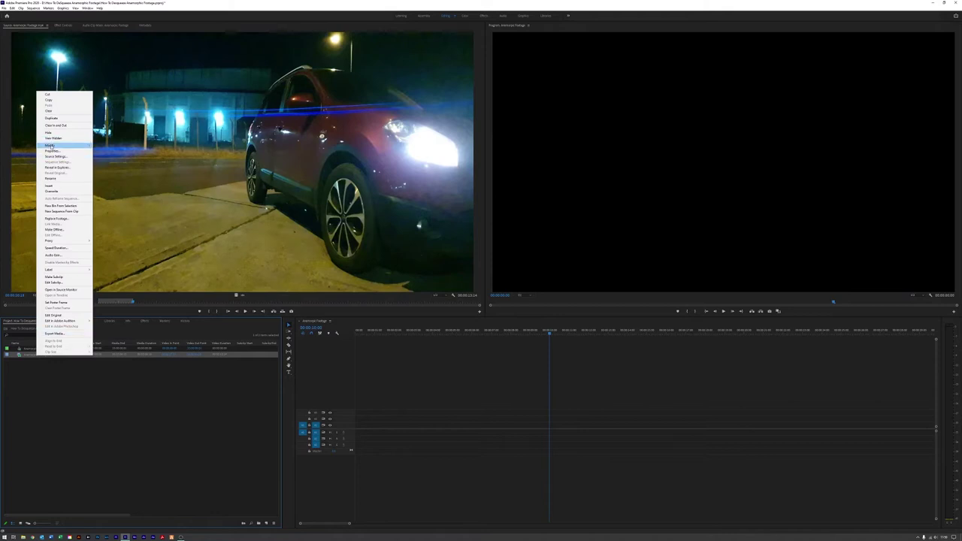
pyautogui.moveTo(51, 146)
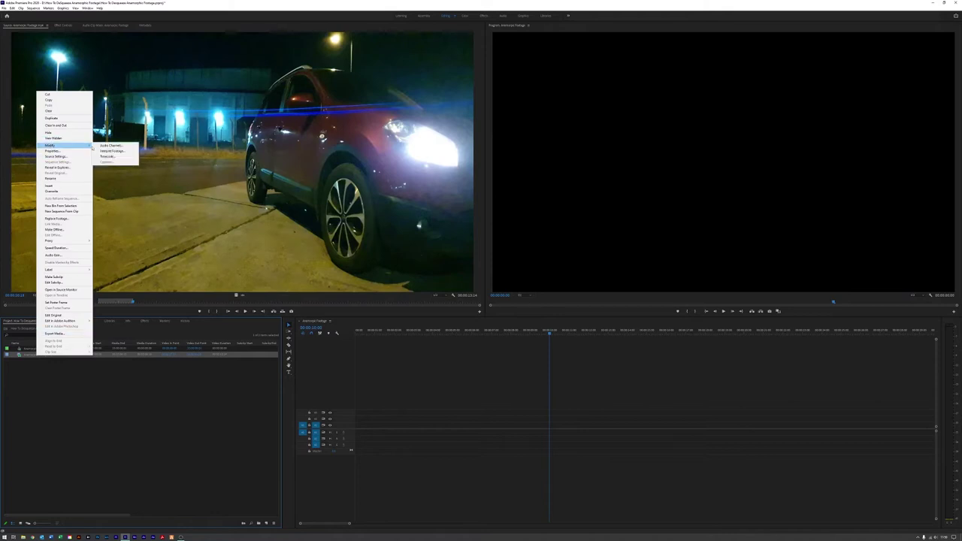
pyautogui.click(113, 151)
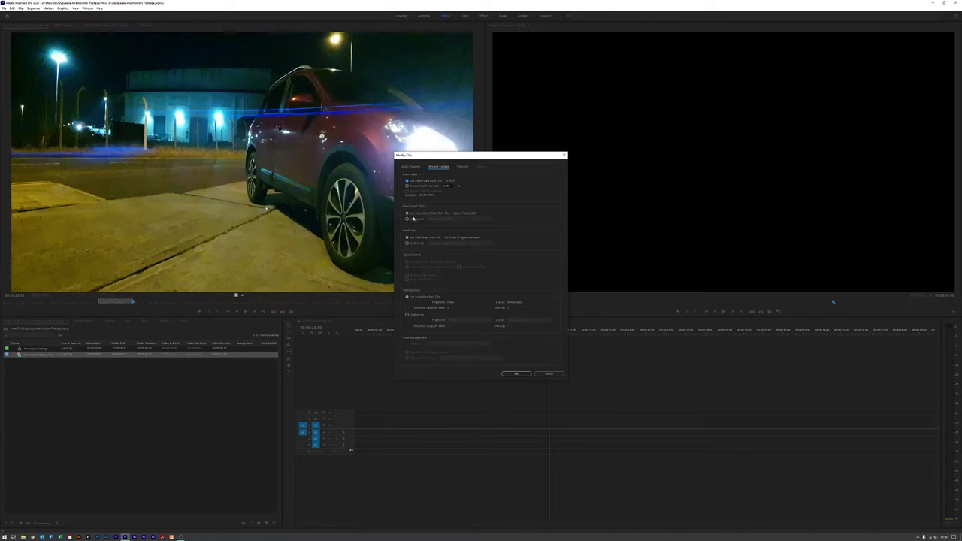
# - Conform the clip's pixel aspect ratio to HD Anamorphic 1080 (1.333) and confirm
pyautogui.click(407, 219)
pyautogui.click(486, 220)
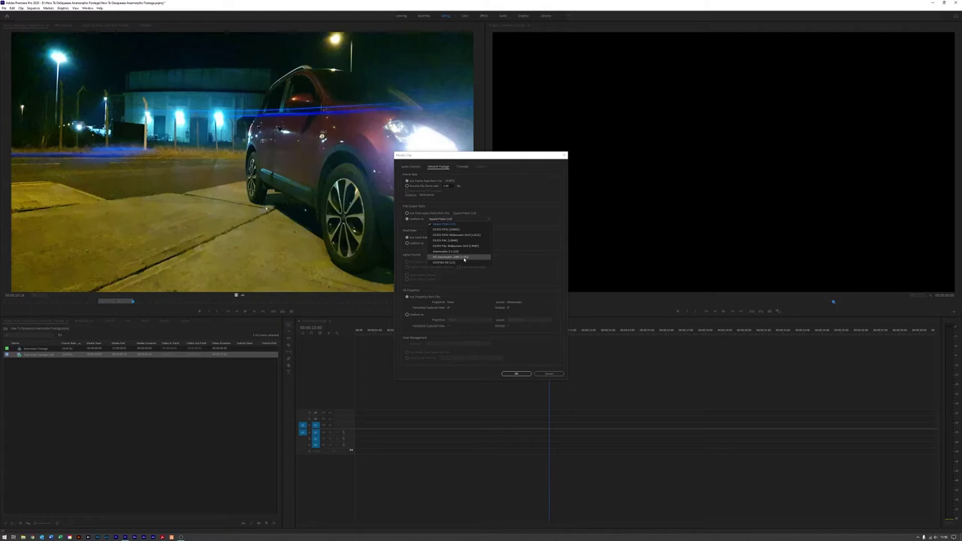
pyautogui.click(460, 257)
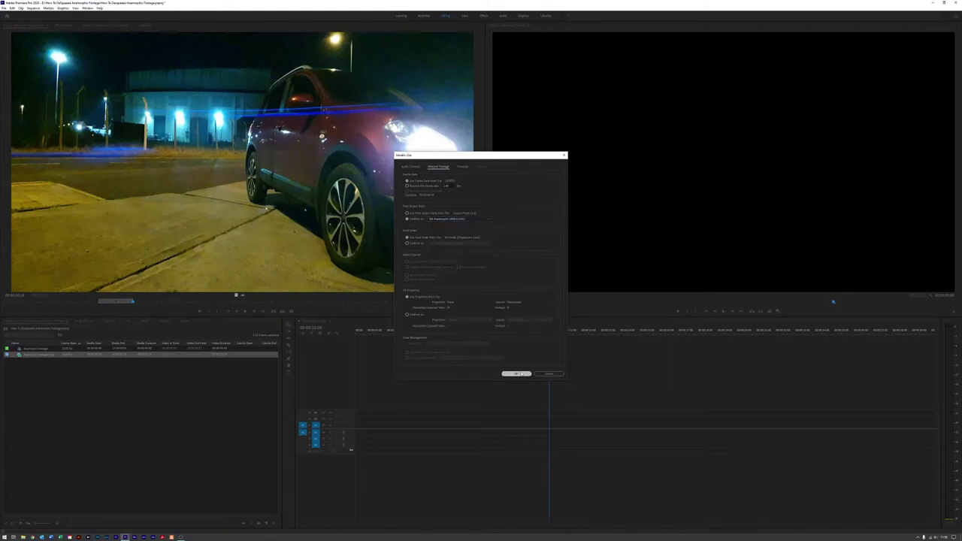
pyautogui.click(519, 374)
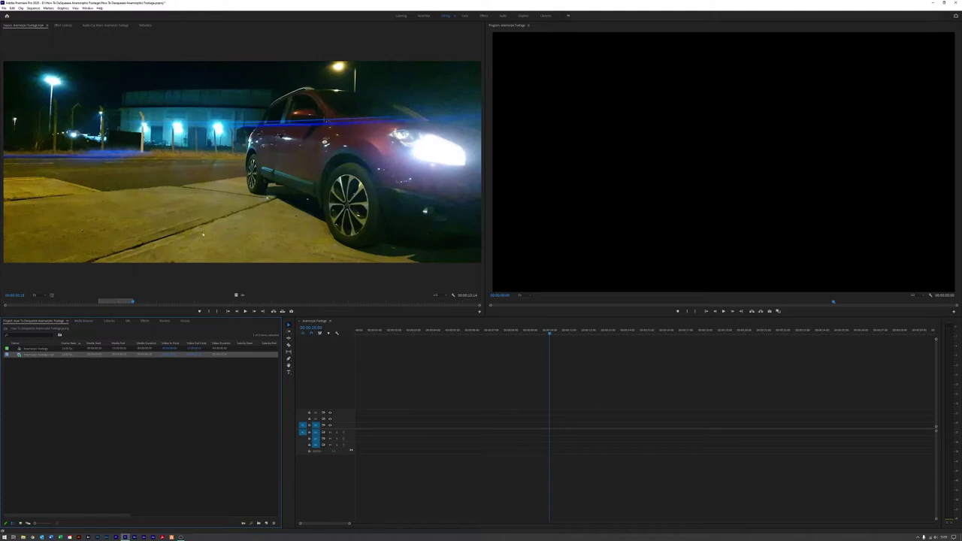
# - Place the desqueezed clip in the sequence keeping existing settings, scrub it, then remove it twice
pyautogui.moveTo(236, 295); pyautogui.dragTo(356, 410)
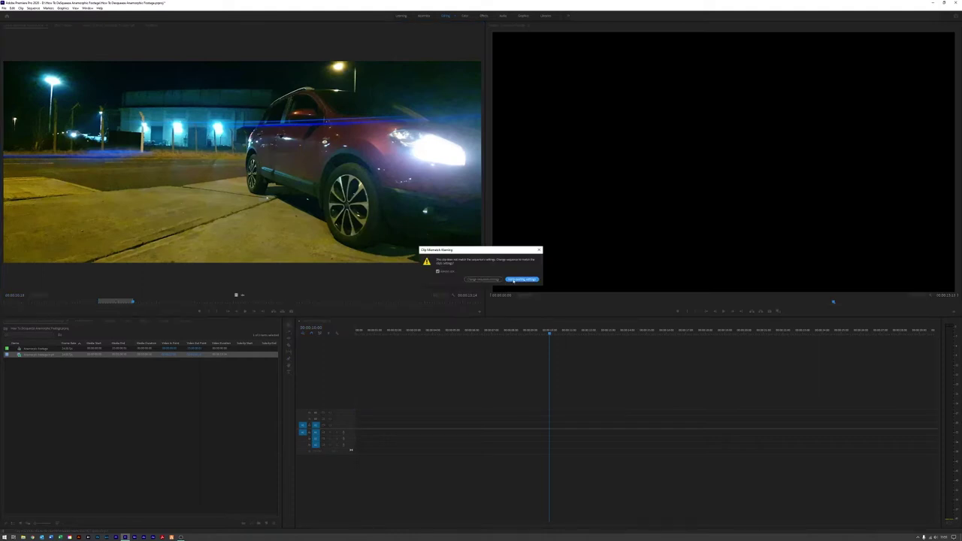
pyautogui.click(514, 280)
pyautogui.moveTo(551, 330); pyautogui.dragTo(585, 331)
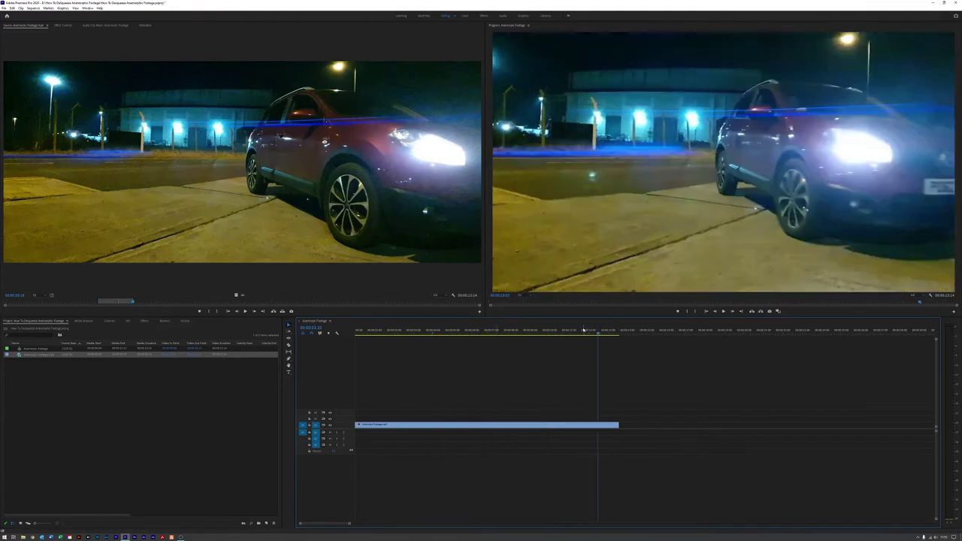
pyautogui.press('Delete')
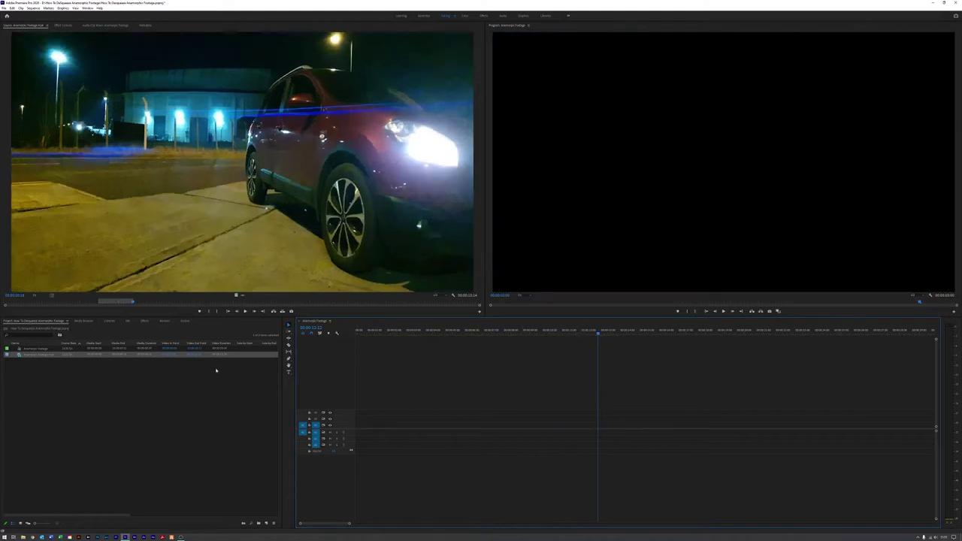
pyautogui.moveTo(235, 297); pyautogui.dragTo(365, 414)
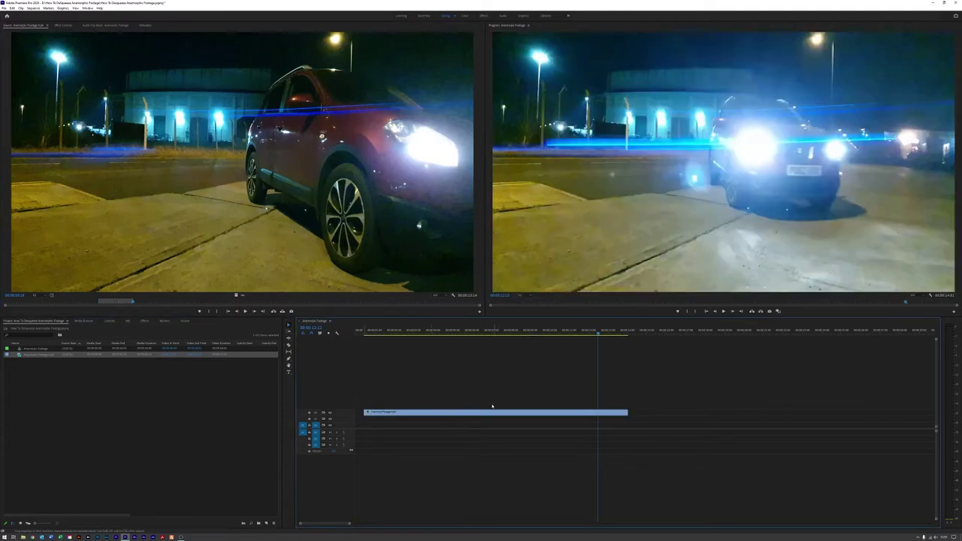
pyautogui.hotkey('ctrl', 'z')
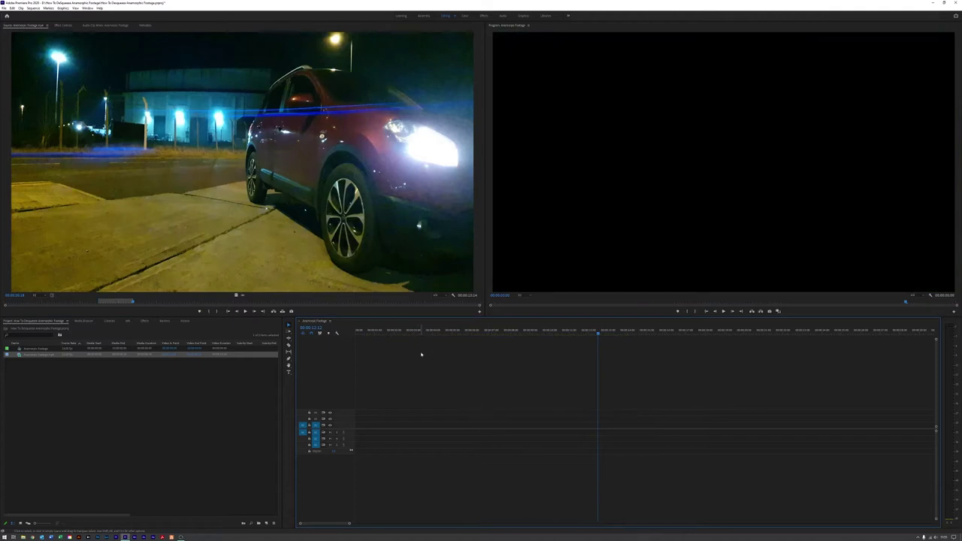
pyautogui.click(259, 386)
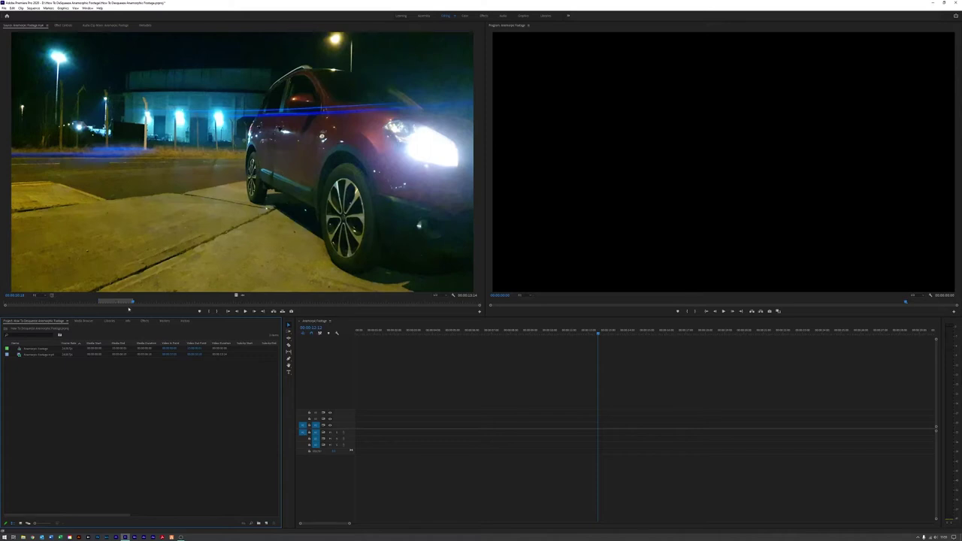
pyautogui.moveTo(240, 296); pyautogui.dragTo(359, 427)
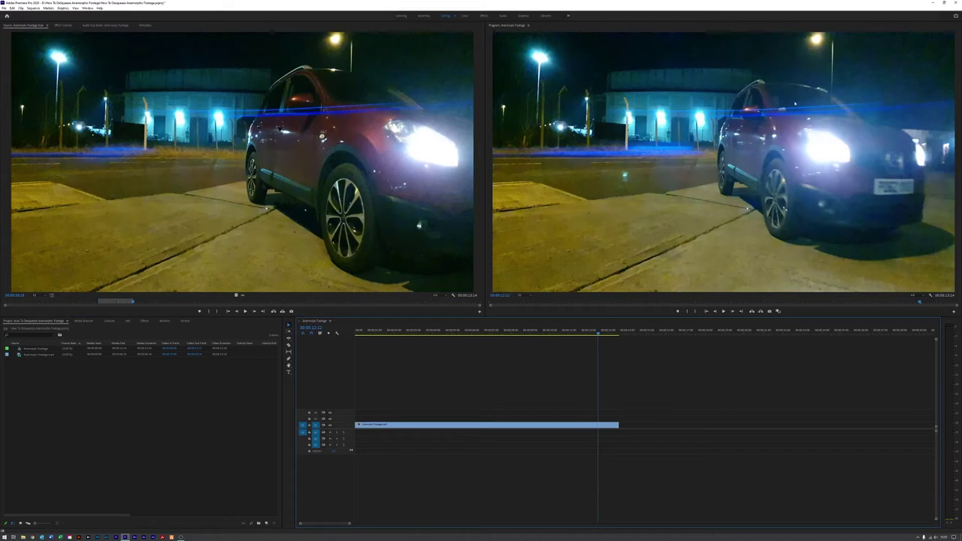
pyautogui.click(457, 426)
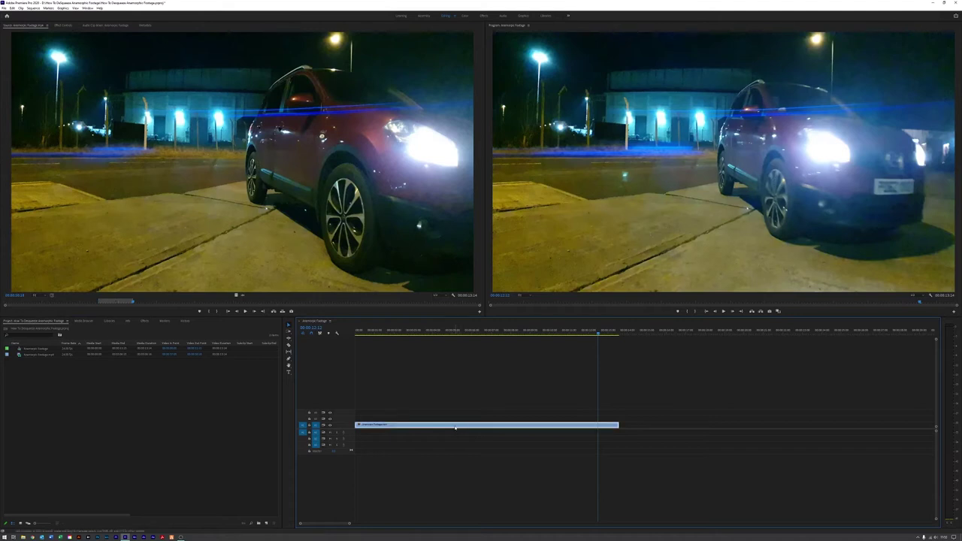
pyautogui.press('Delete')
pyautogui.click(35, 355)
pyautogui.click(38, 358)
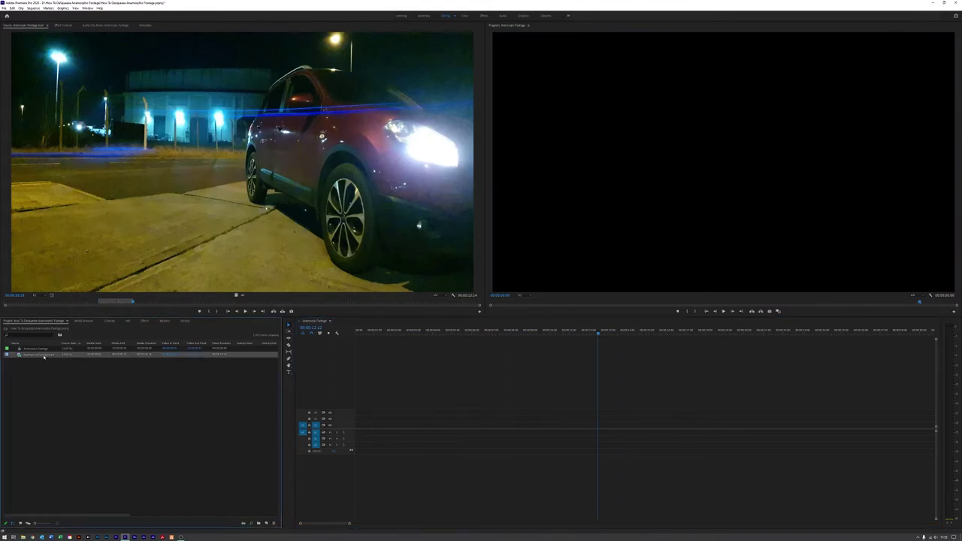
# - Reinterpret the car clip via Interpret Footage, conforming it to HD Anamorphic 1080 (1.333)
pyautogui.rightClick(39, 356)
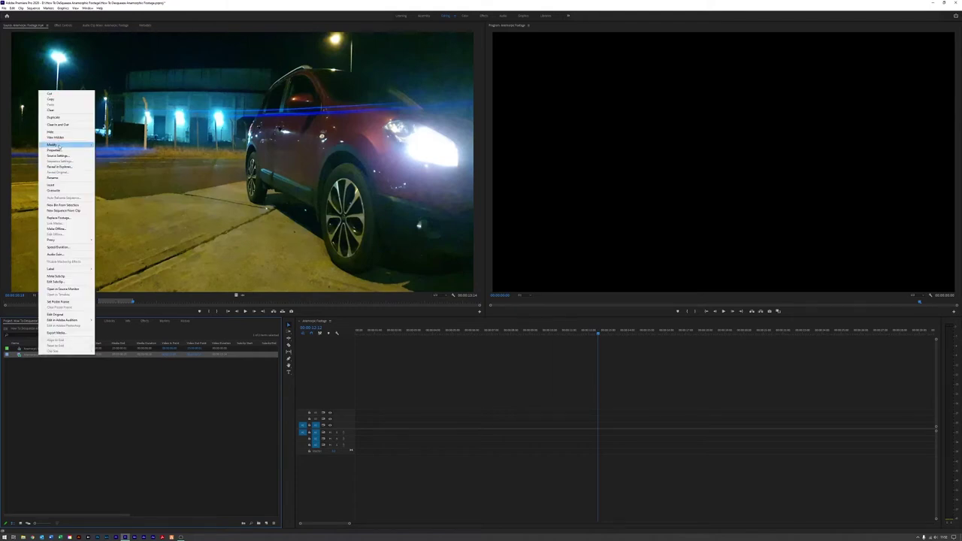
pyautogui.moveTo(60, 146)
pyautogui.click(125, 151)
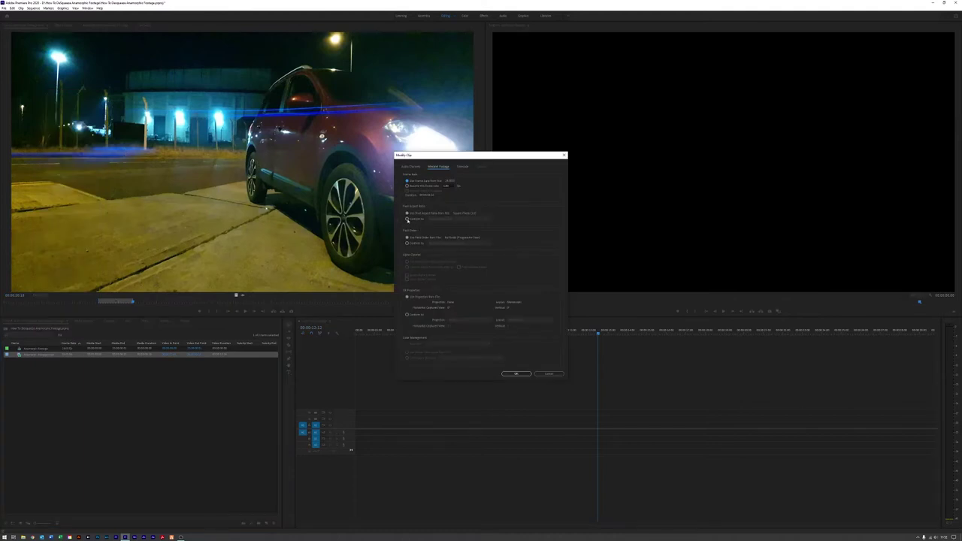
pyautogui.click(407, 219)
pyautogui.click(487, 220)
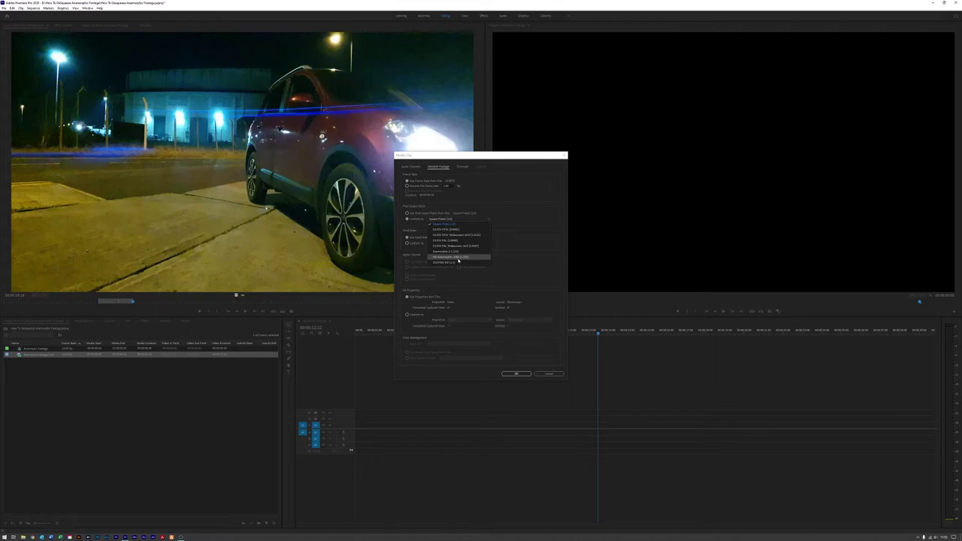
pyautogui.click(461, 257)
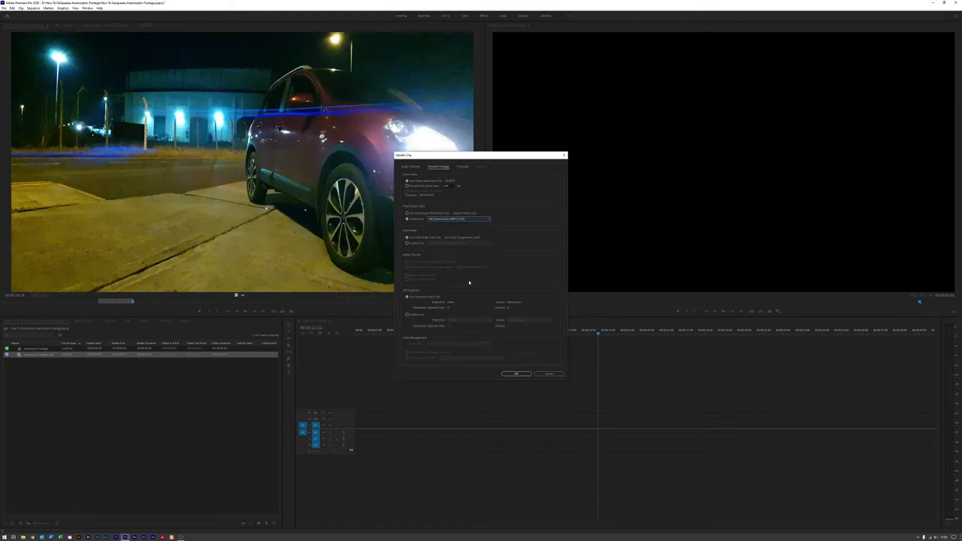
pyautogui.click(514, 372)
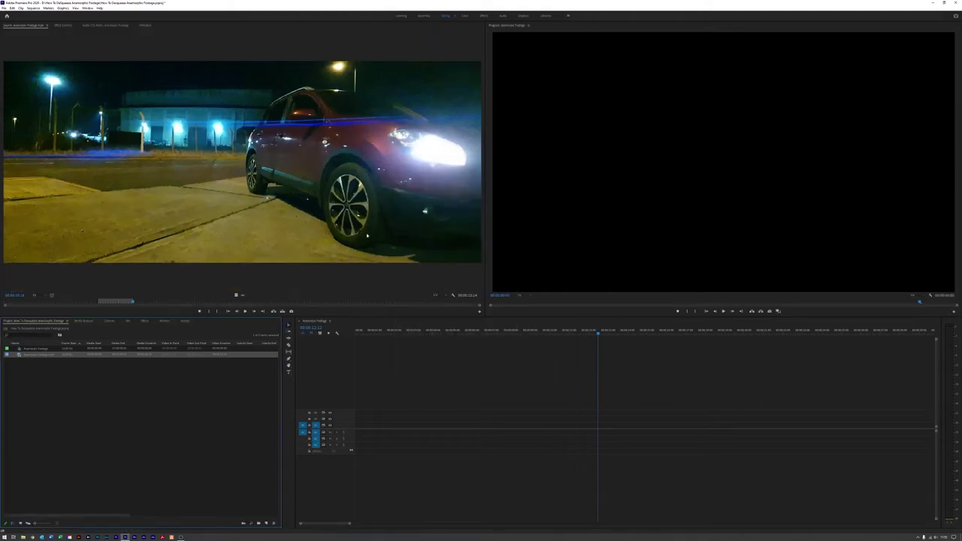
# - Drop the clip in with Change sequence settings, scrub to the car close-up, then delete it
pyautogui.moveTo(236, 295); pyautogui.dragTo(350, 430)
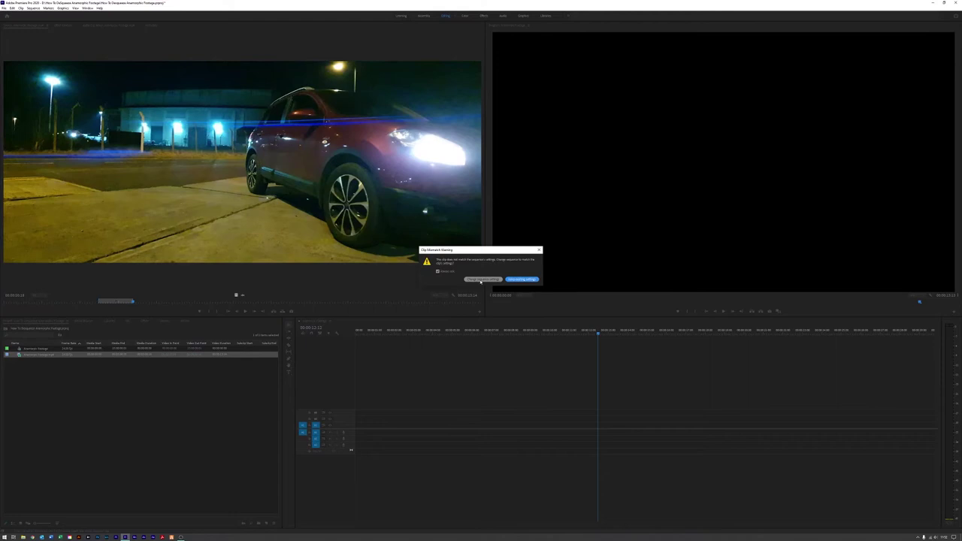
pyautogui.click(482, 279)
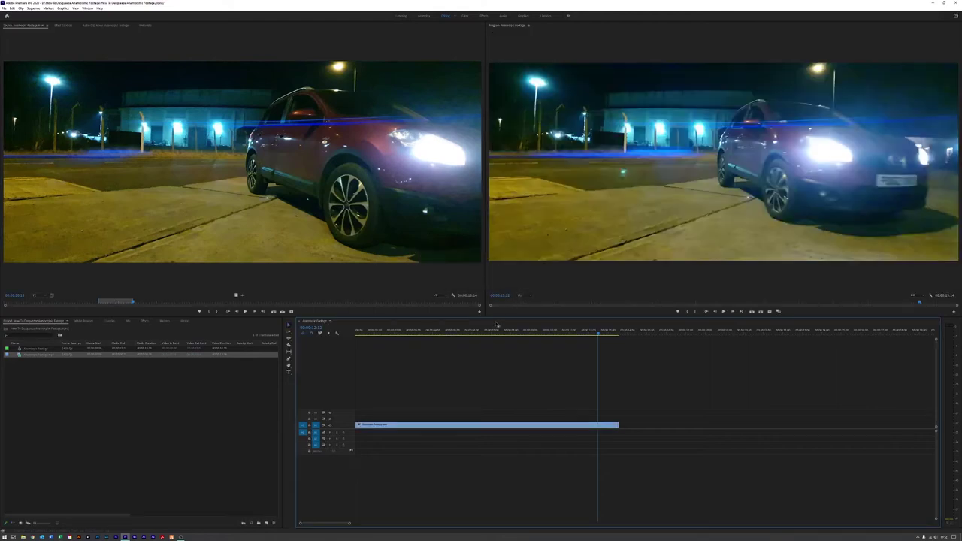
pyautogui.moveTo(474, 334)
pyautogui.mouseDown()
pyautogui.moveTo(425, 334)
pyautogui.moveTo(593, 341)
pyautogui.moveTo(388, 335)
pyautogui.moveTo(475, 336)
pyautogui.mouseUp()
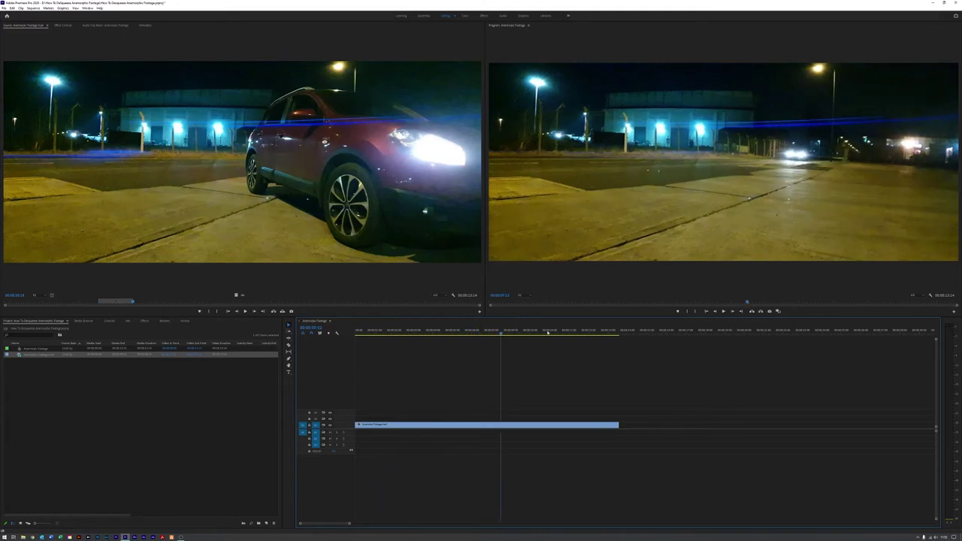
pyautogui.moveTo(582, 332)
pyautogui.mouseDown()
pyautogui.moveTo(611, 335)
pyautogui.moveTo(566, 336)
pyautogui.mouseUp()
pyautogui.click(603, 336)
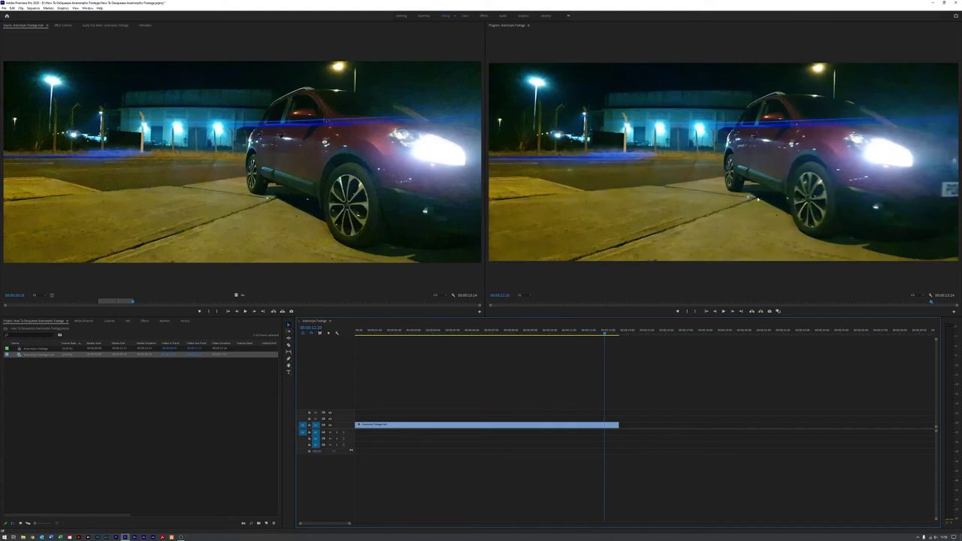
pyautogui.press('Delete')
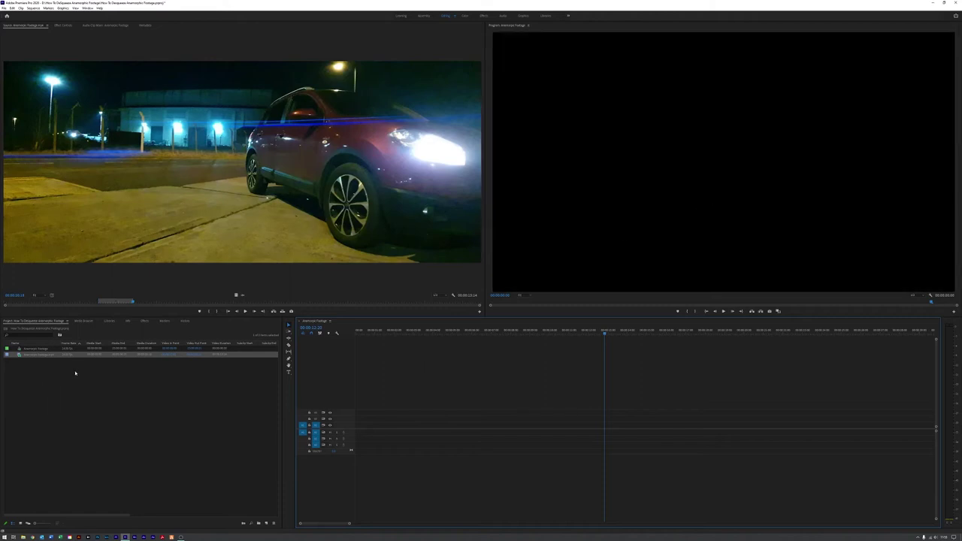
# - Open Sequence > Sequence Settings to view the sequence's Frame Size
pyautogui.click(33, 8)
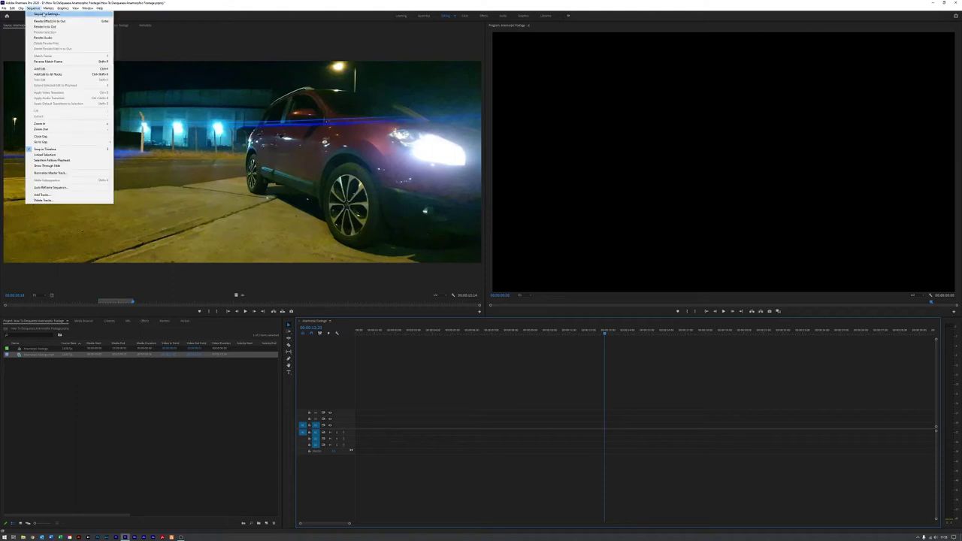
pyautogui.click(45, 15)
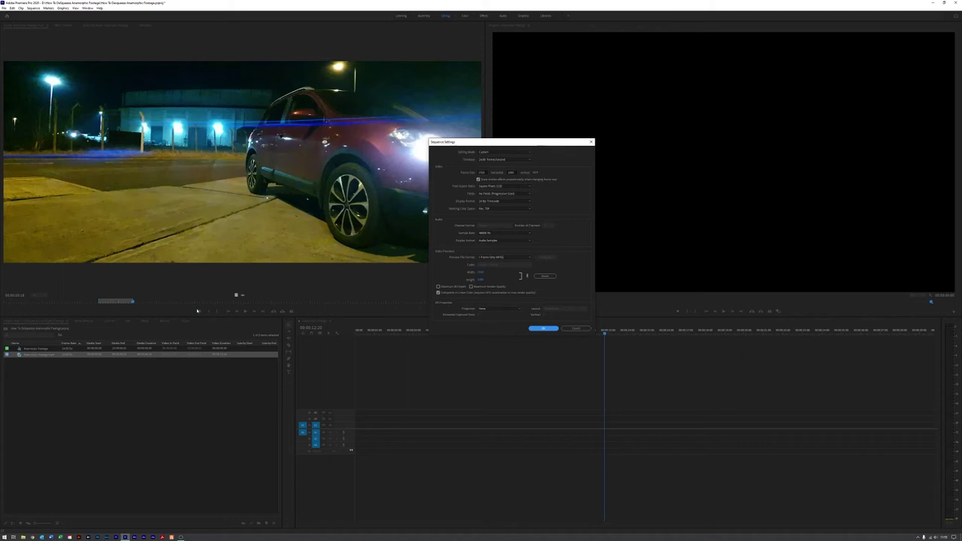
# - Launch Windows Calculator from the Start search
pyautogui.press('super')
pyautogui.write('cal')
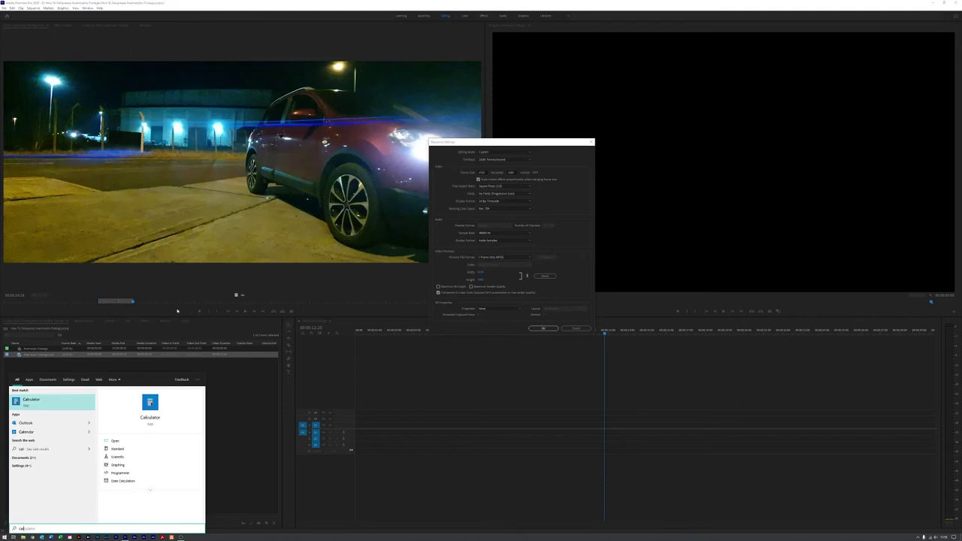
pyautogui.click(43, 403)
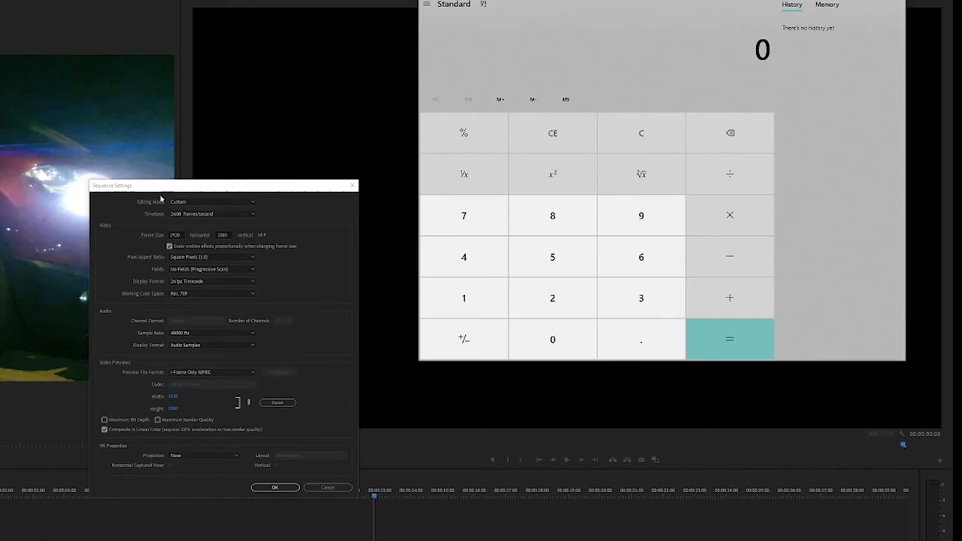
# - Compute 1920 × 1.33 = 2,553.6, then select the Frame Size width field in Sequence Settings
pyautogui.click(472, 303)
pyautogui.click(637, 225)
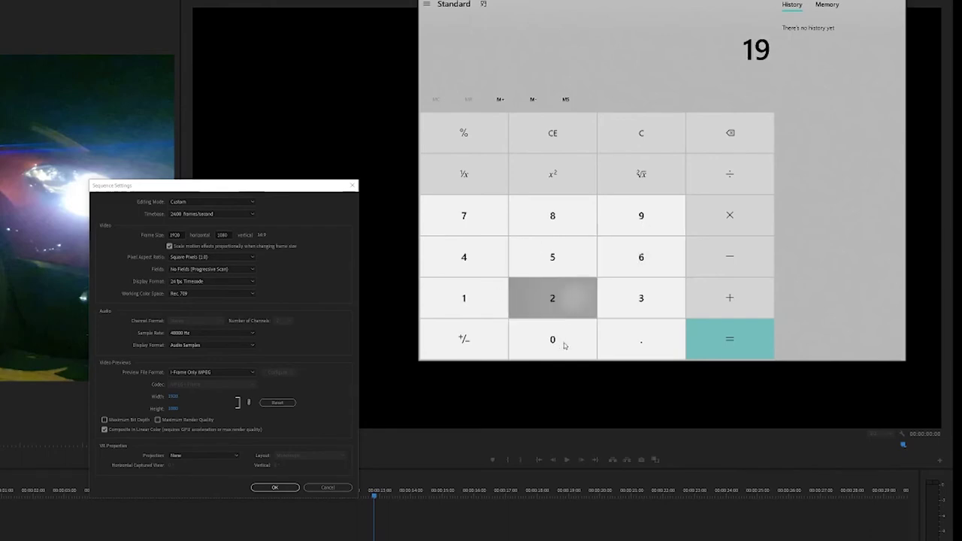
pyautogui.write('20*')
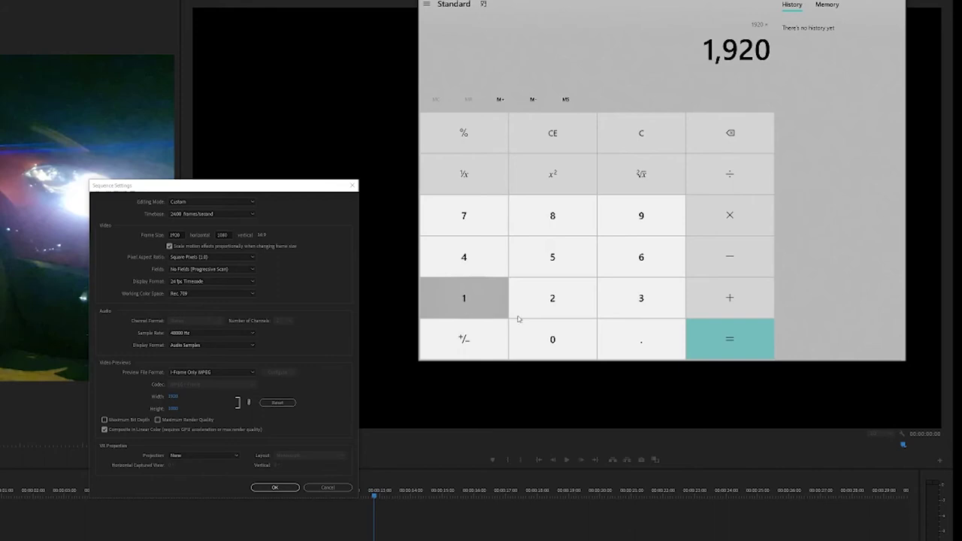
pyautogui.write('1')
pyautogui.click(656, 345)
pyautogui.click(654, 311)
pyautogui.click(654, 311)
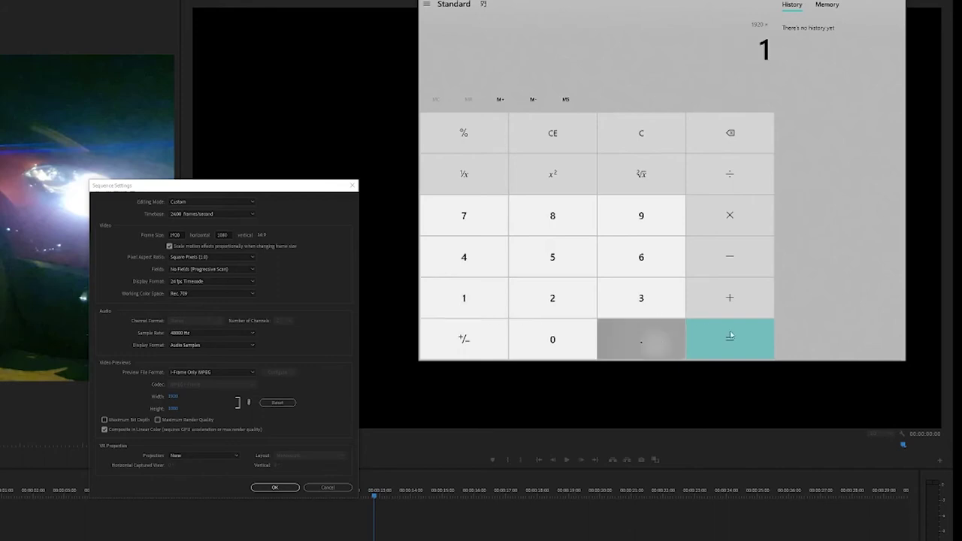
pyautogui.click(728, 337)
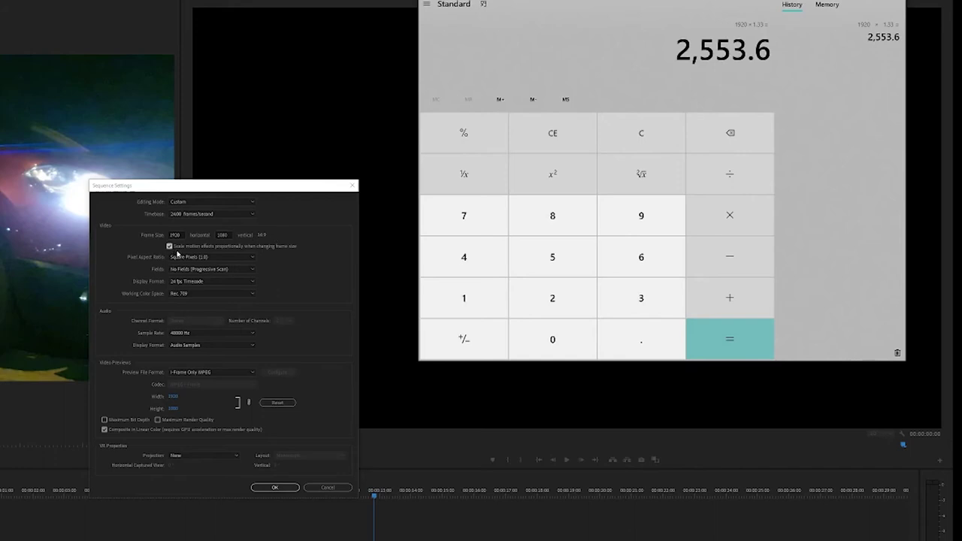
pyautogui.doubleClick(175, 235)
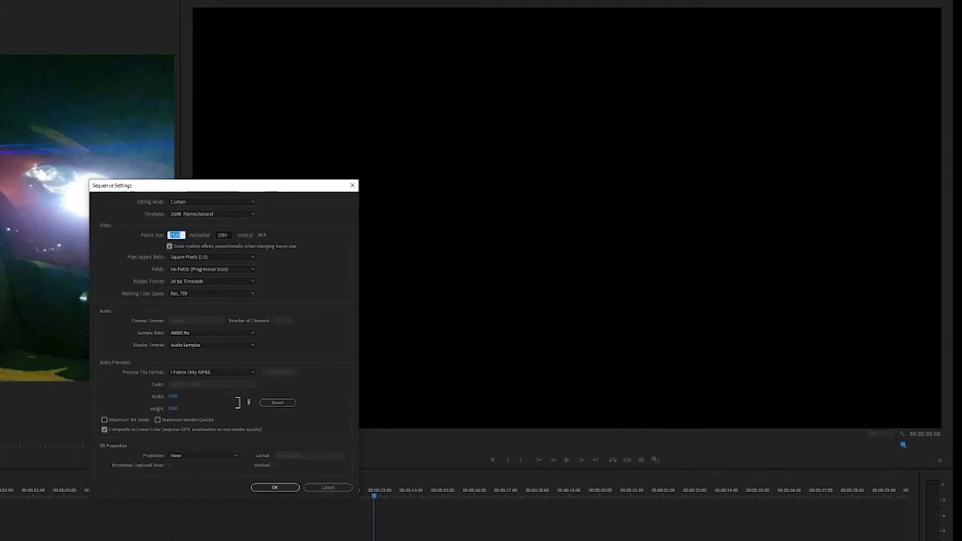
# - Apply the widened frame size, drop the car clip in with Change sequence settings, then delete it
pyautogui.press('Return')
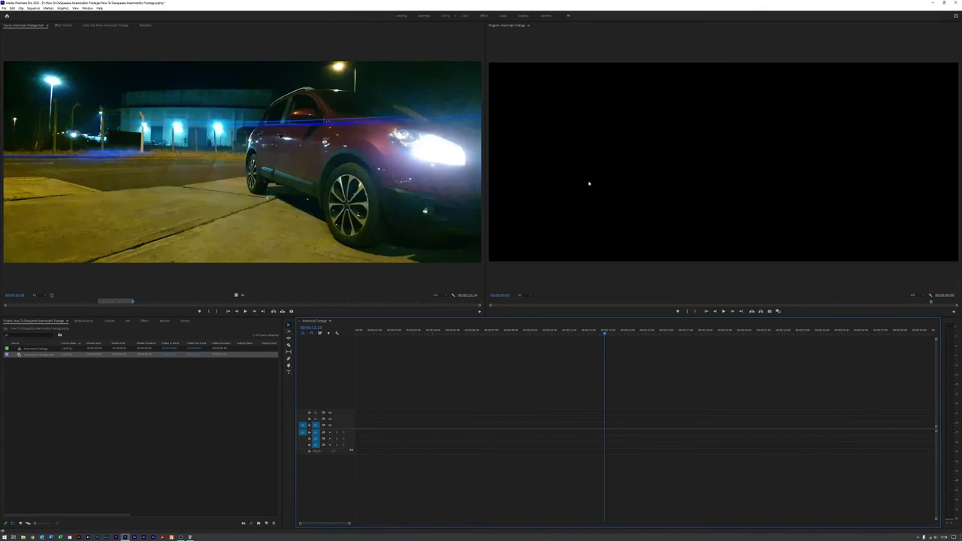
pyautogui.moveTo(236, 295); pyautogui.dragTo(350, 427)
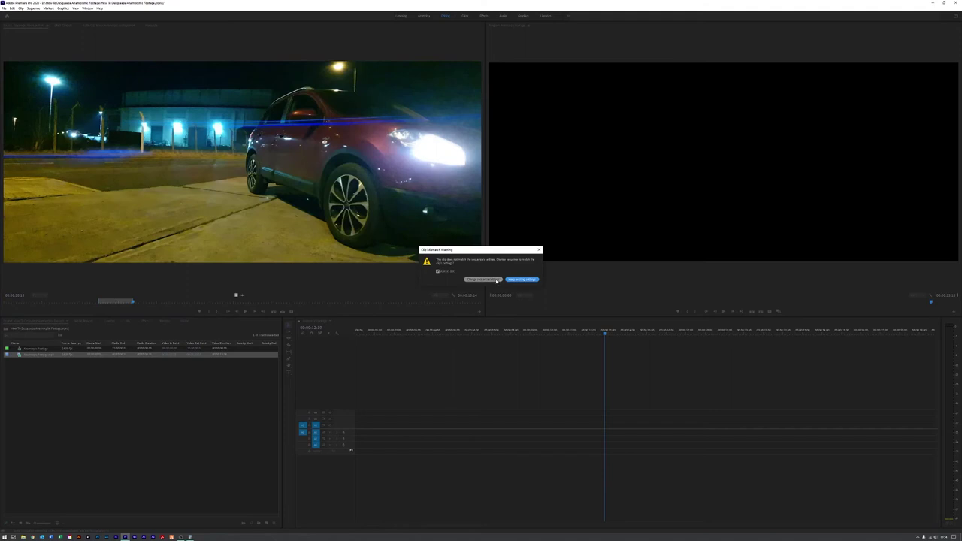
pyautogui.click(484, 279)
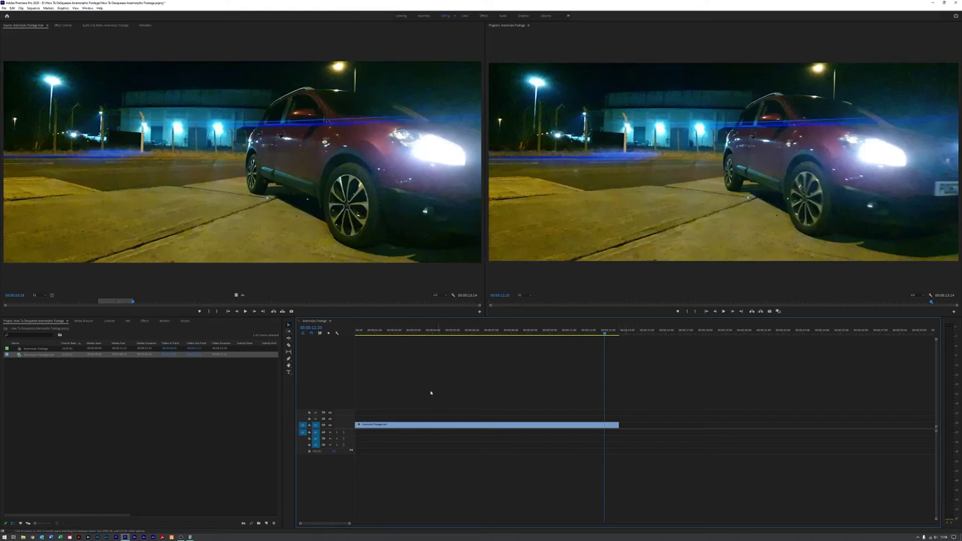
pyautogui.click(485, 426)
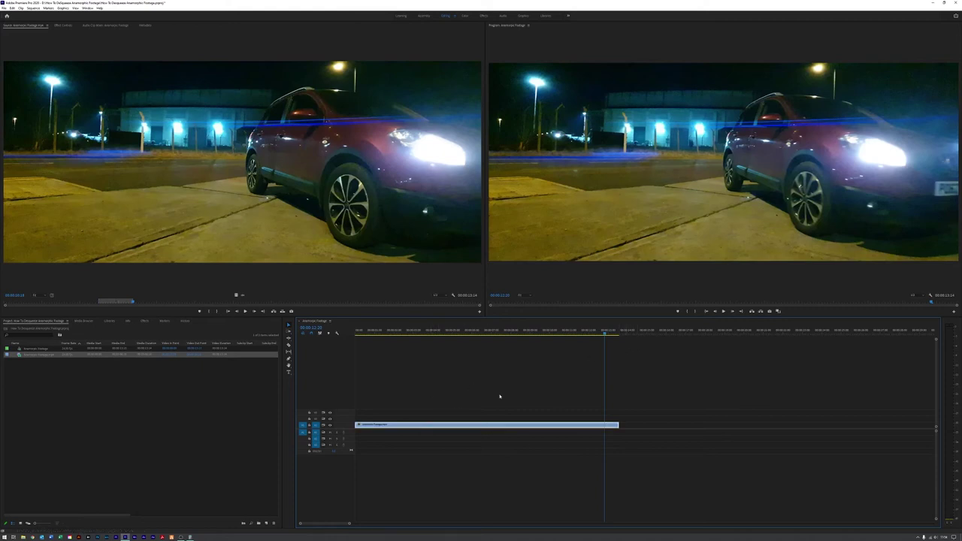
pyautogui.press('Delete')
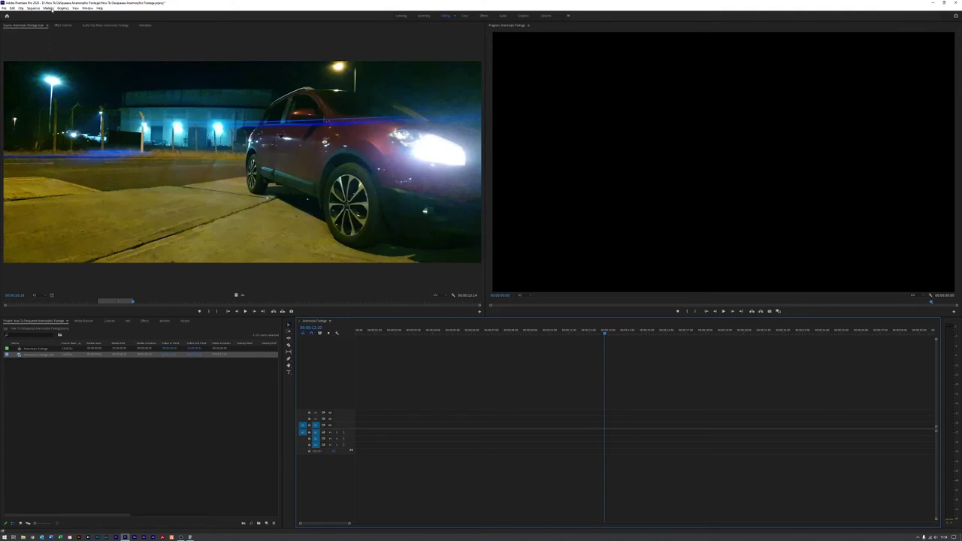
# - Change the sequence's horizontal frame size to 2560 in Sequence Settings
pyautogui.click(33, 8)
pyautogui.click(44, 17)
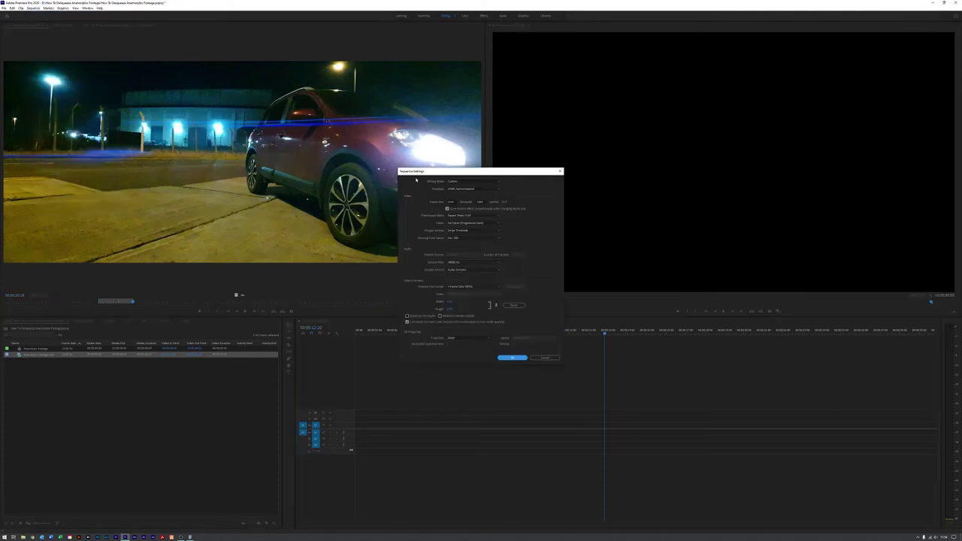
pyautogui.doubleClick(452, 202)
pyautogui.write('2560')
pyautogui.click(526, 358)
# - Test the car clip in the sequence, keeping existing settings, then delete it from the timeline
pyautogui.moveTo(236, 294); pyautogui.dragTo(358, 430)
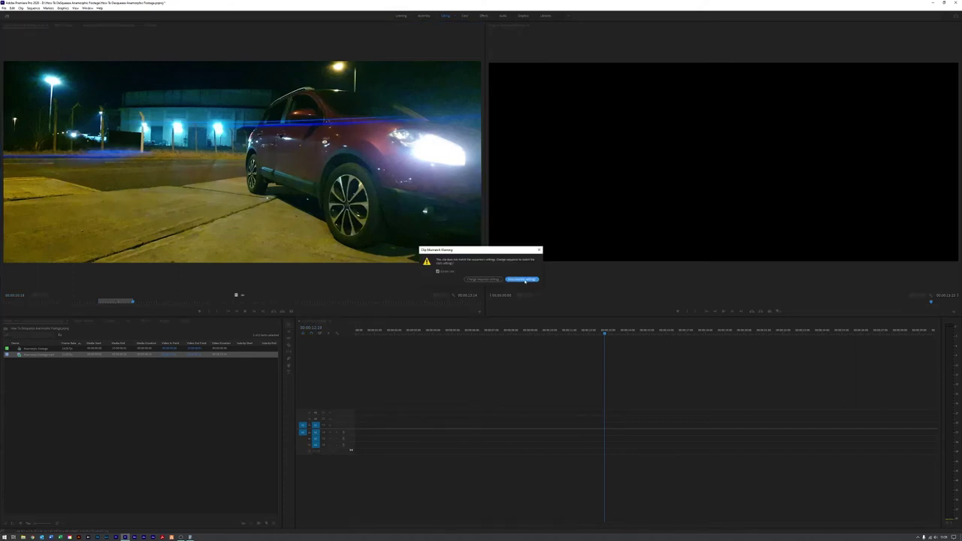
pyautogui.click(524, 280)
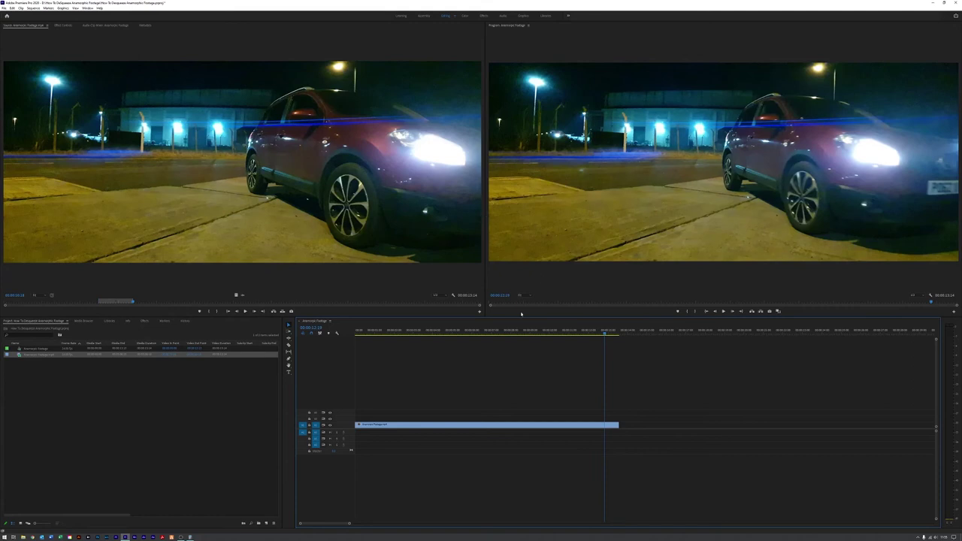
pyautogui.click(445, 426)
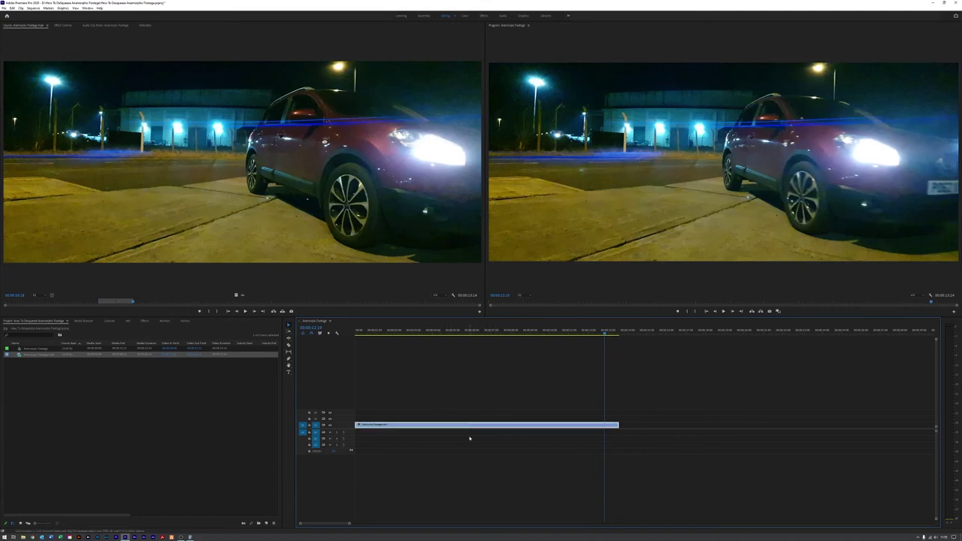
pyautogui.press('Delete')
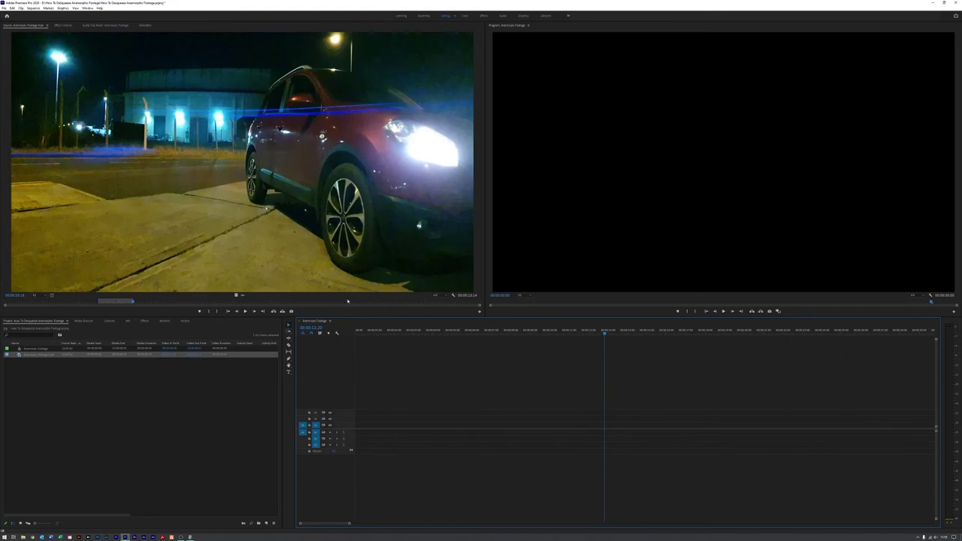
# - Confirm the wider frame size, then drop the car clip onto V1, keeping existing sequence settings
pyautogui.click(34, 8)
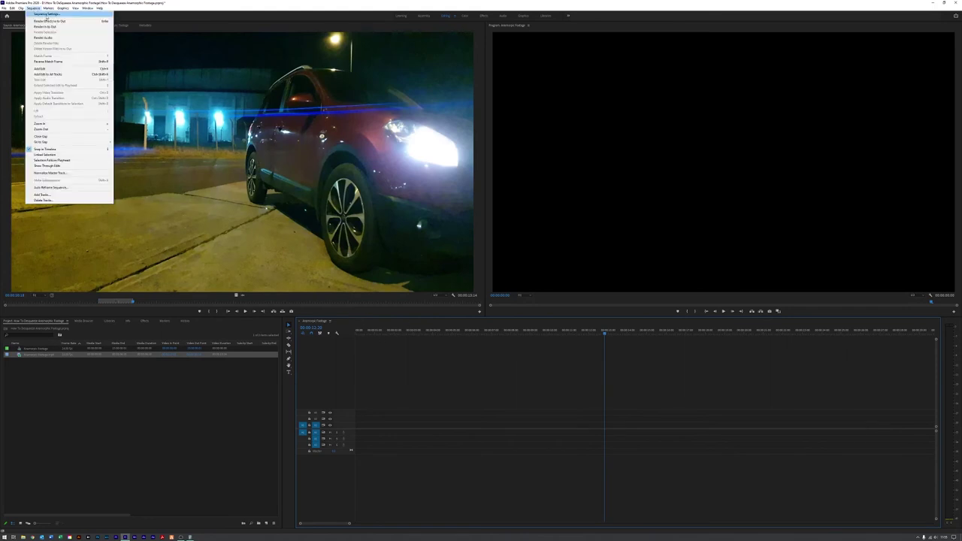
pyautogui.click(46, 15)
pyautogui.click(450, 202)
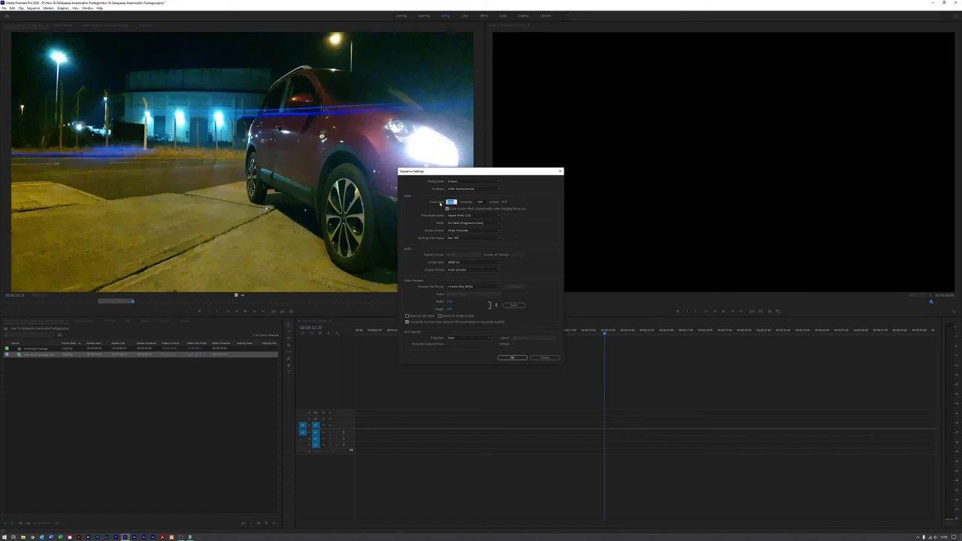
pyautogui.press('Return')
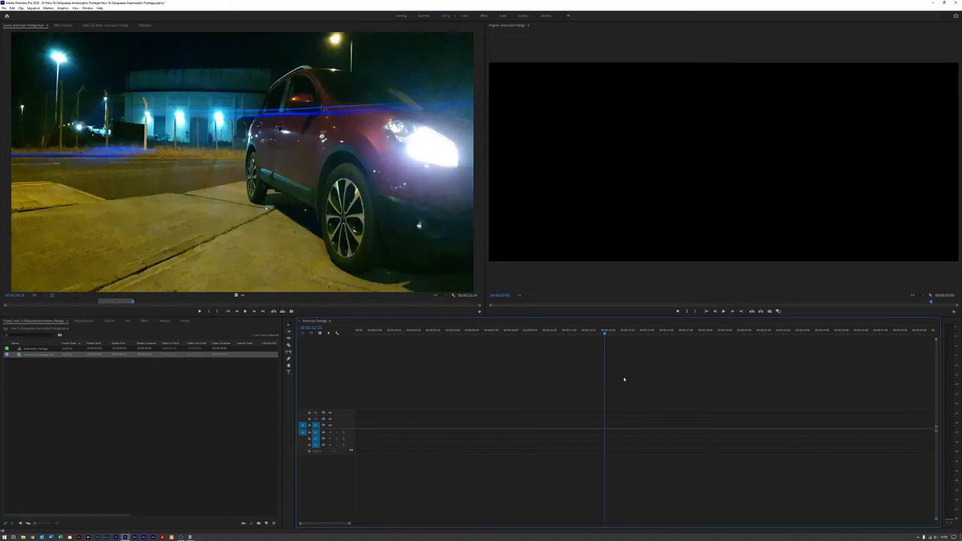
pyautogui.moveTo(233, 297); pyautogui.dragTo(357, 429)
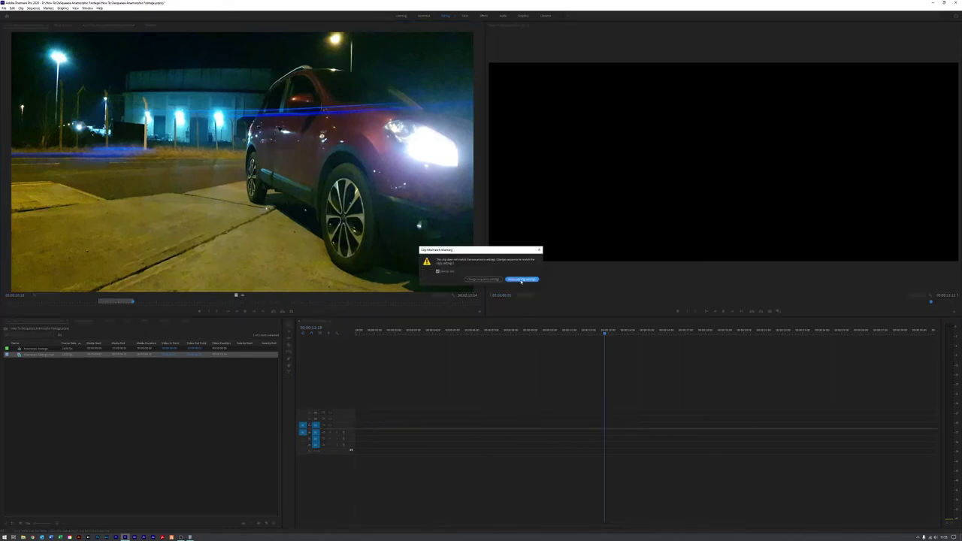
pyautogui.click(522, 280)
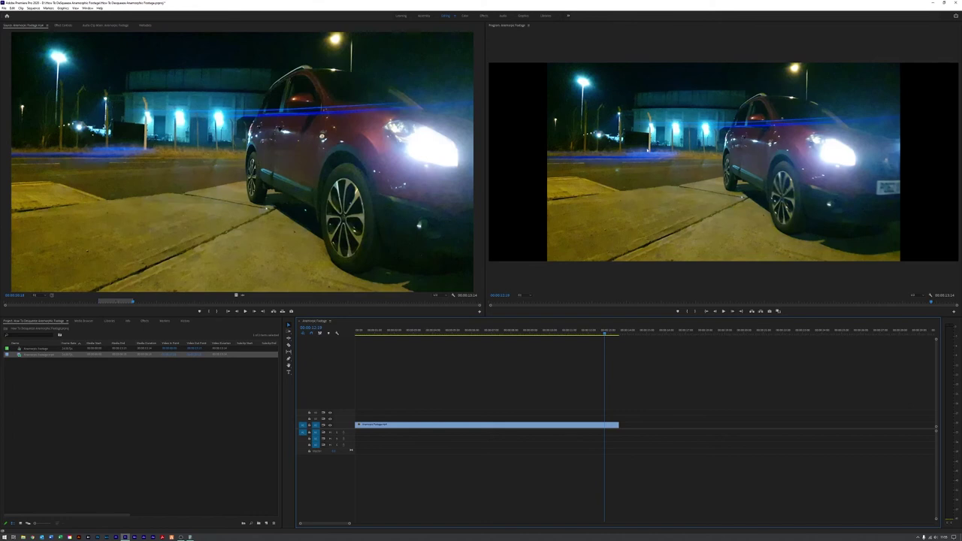
# - Increase the car clip's Scale Width in Effect Controls until the picture fills the frame
pyautogui.click(481, 429)
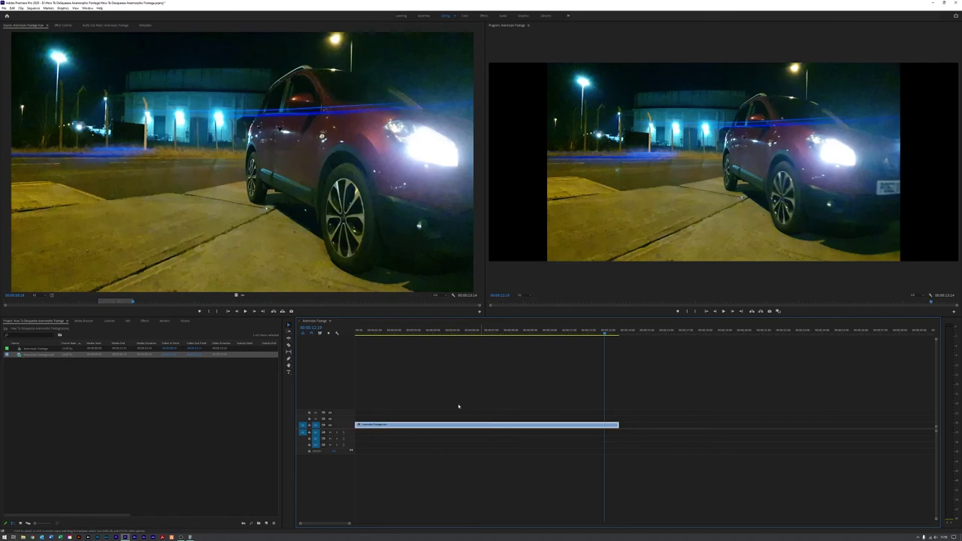
pyautogui.click(61, 26)
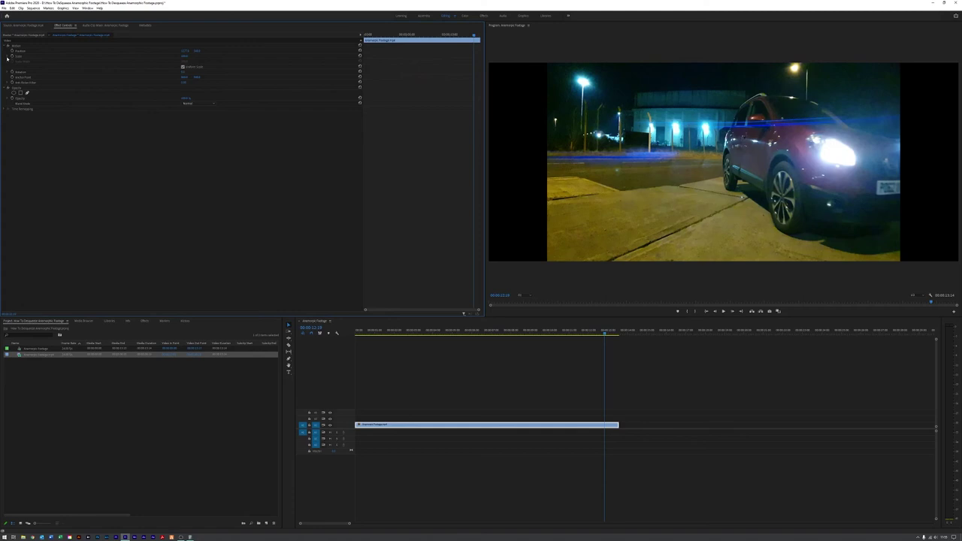
pyautogui.click(7, 57)
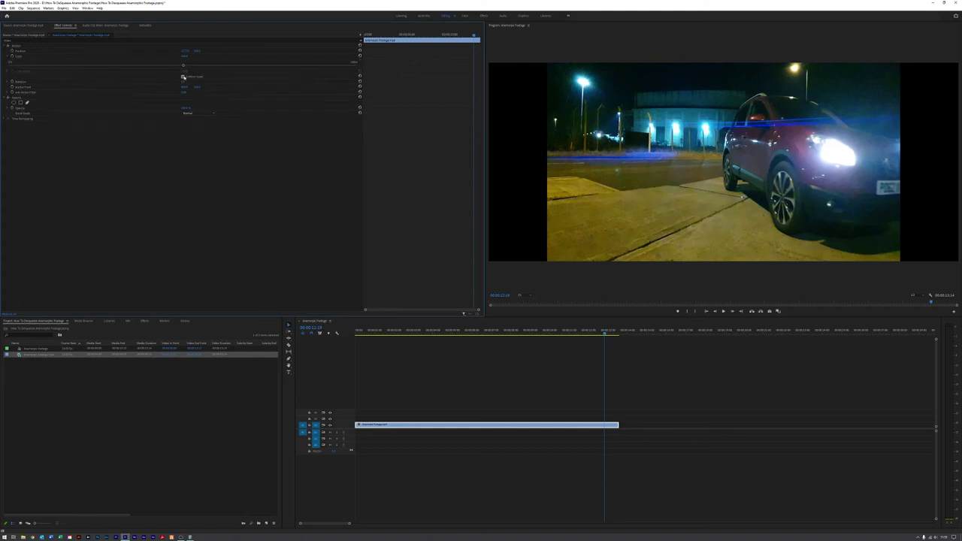
pyautogui.click(7, 71)
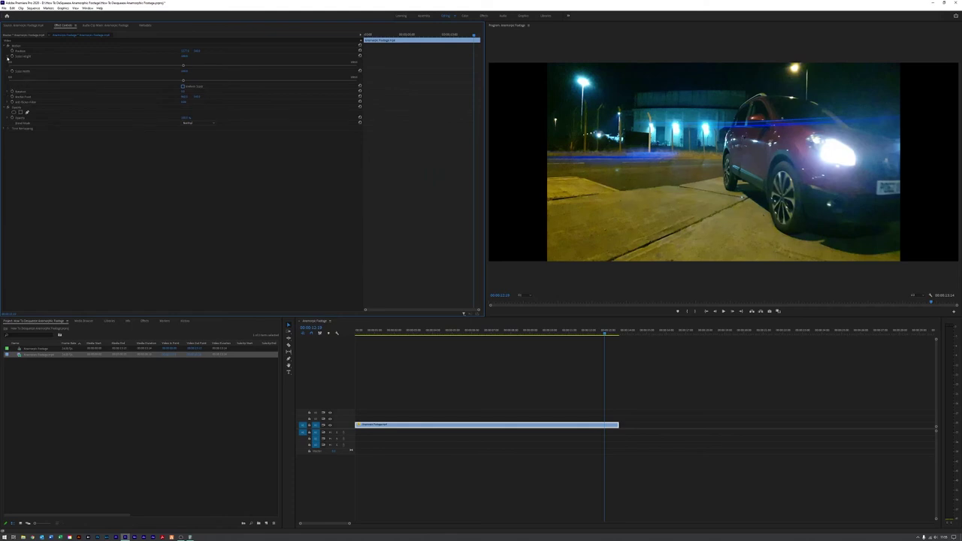
pyautogui.click(8, 57)
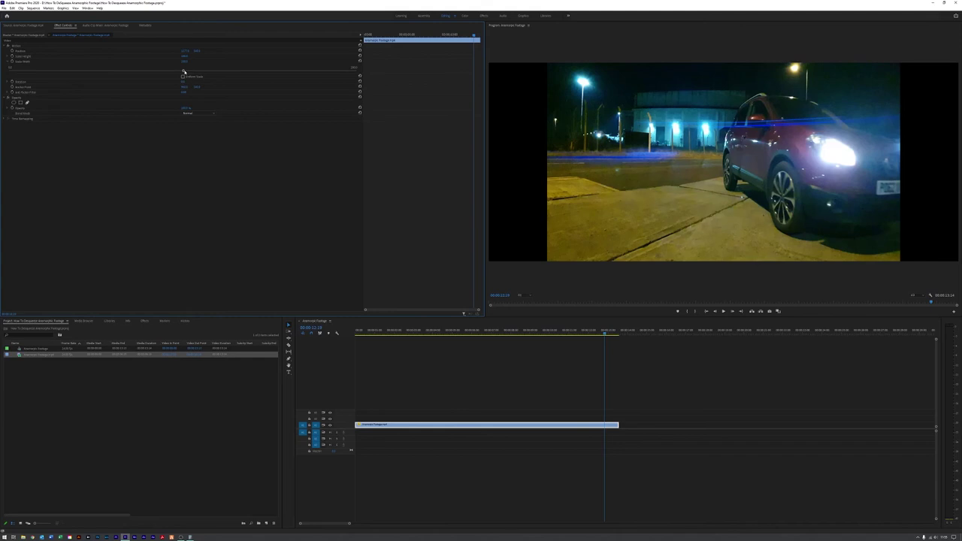
pyautogui.moveTo(183, 70); pyautogui.dragTo(240, 72)
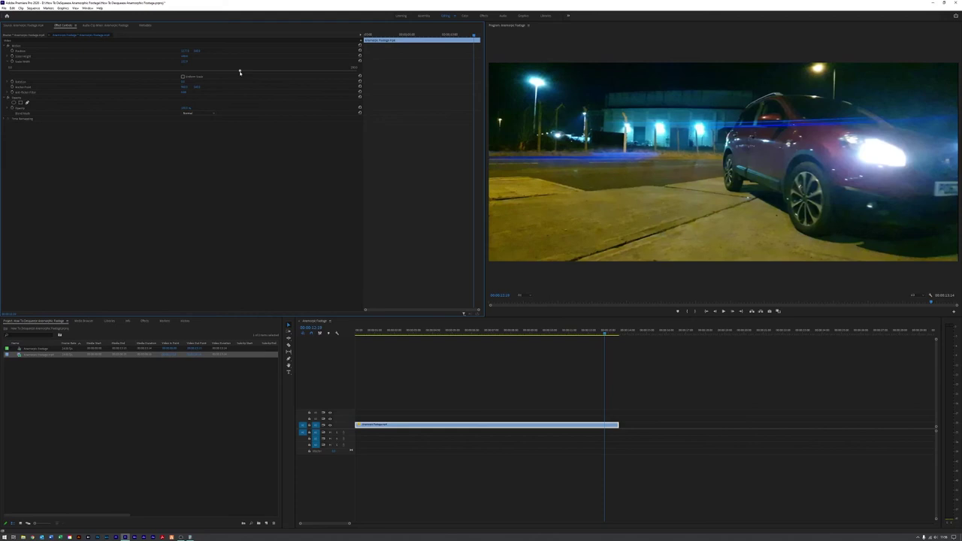
pyautogui.moveTo(240, 72); pyautogui.dragTo(241, 73)
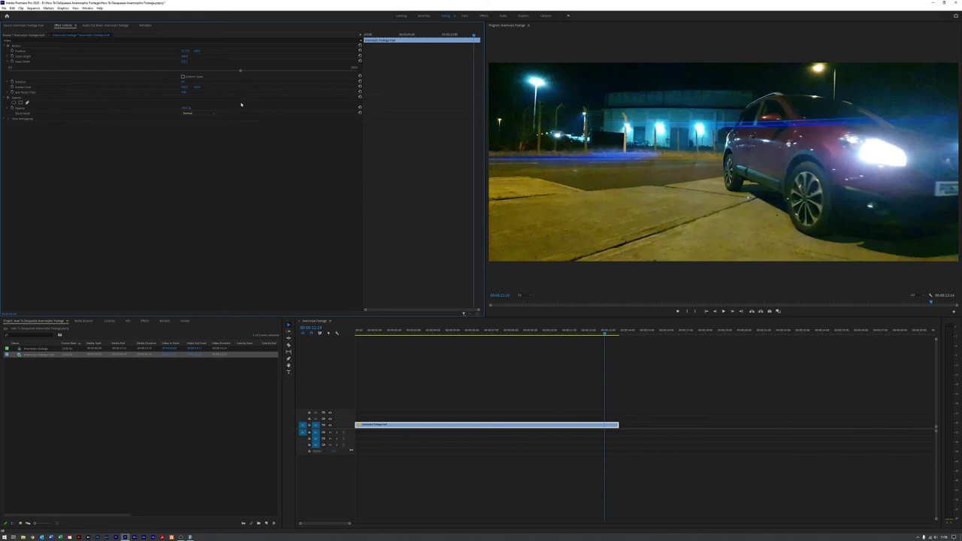